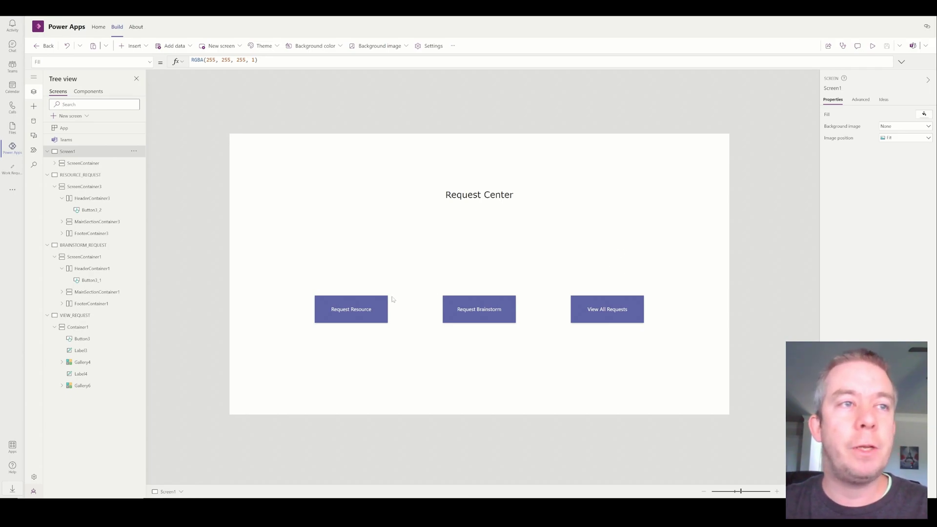
# - Run the Request Center app in full-window preview mode
pyautogui.click(873, 47)
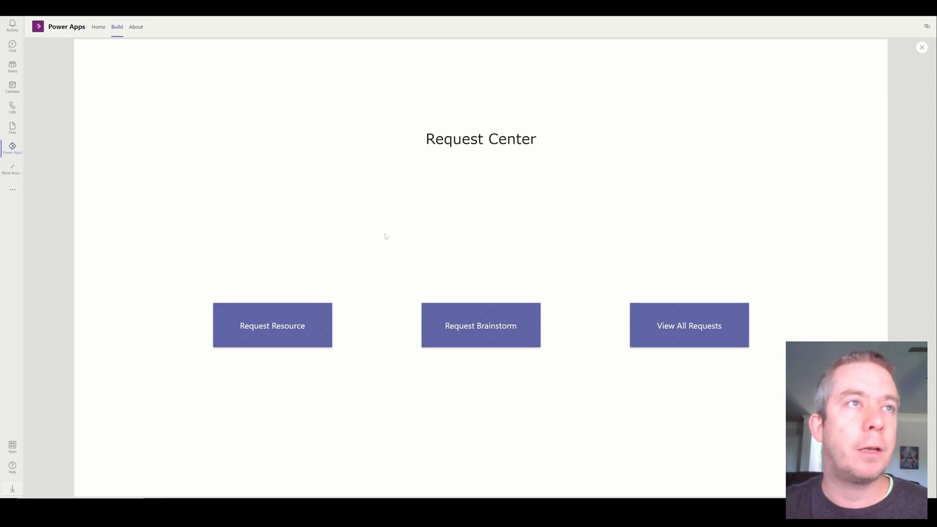
# - Try the Request Resource form in the preview, then go back to the Request Center screen
pyautogui.click(307, 315)
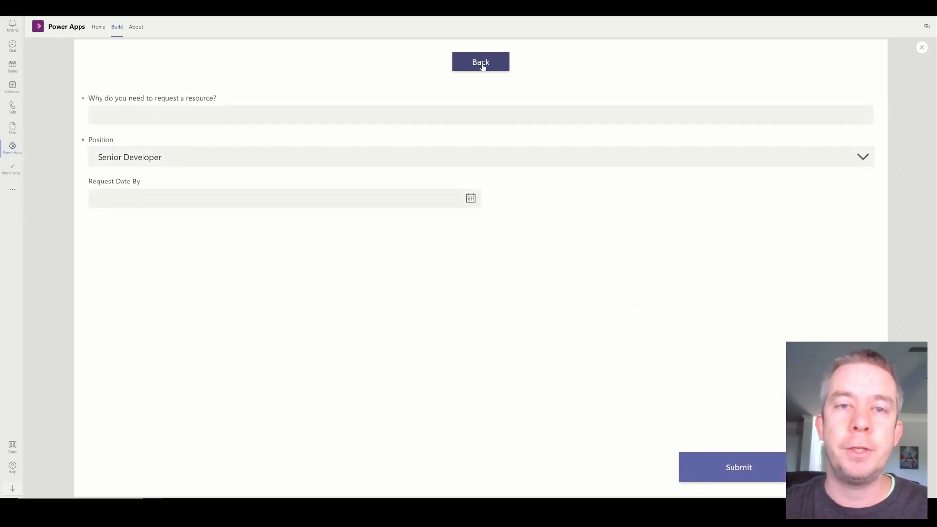
pyautogui.click(482, 67)
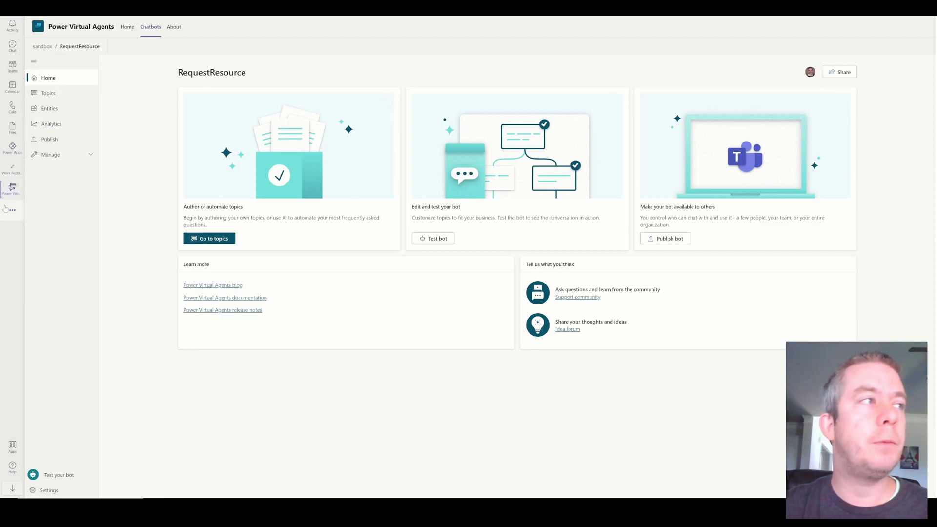
# - From More apps, browse the full Popular on Teams list and open Power Virtual Agents details
pyautogui.click(13, 210)
pyautogui.click(116, 280)
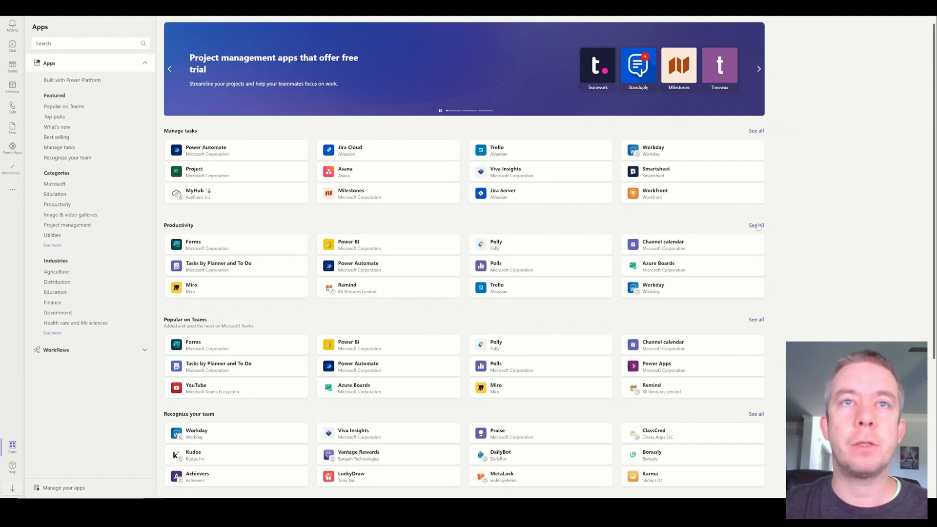
pyautogui.scroll(-2, 634, 283)
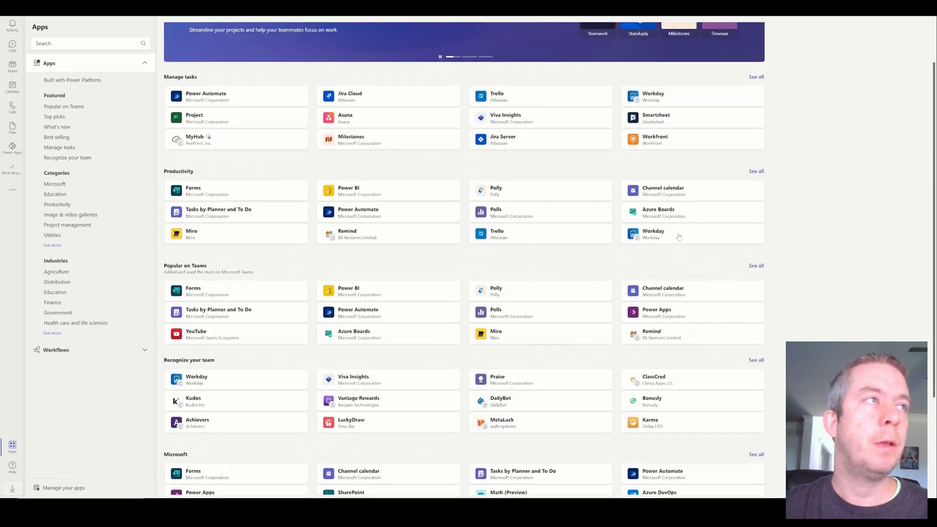
pyautogui.scroll(-2, 601, 303)
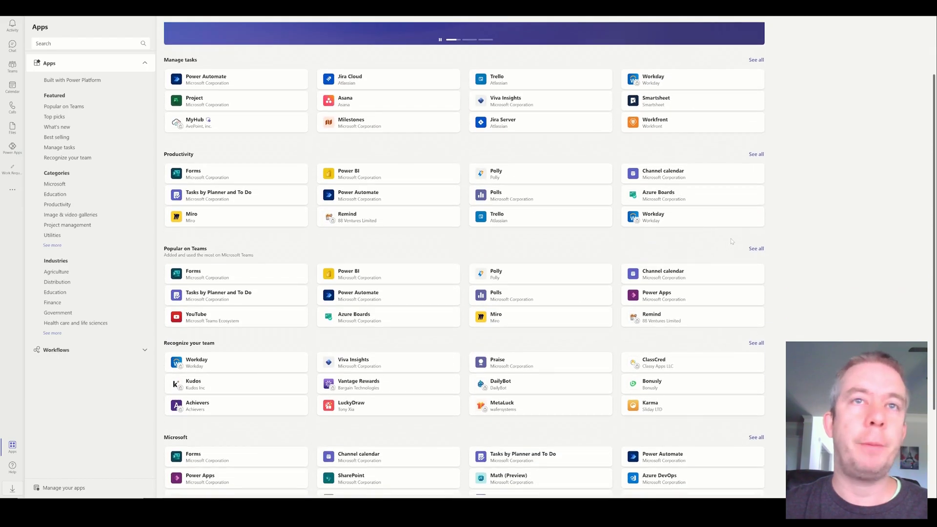
pyautogui.click(758, 248)
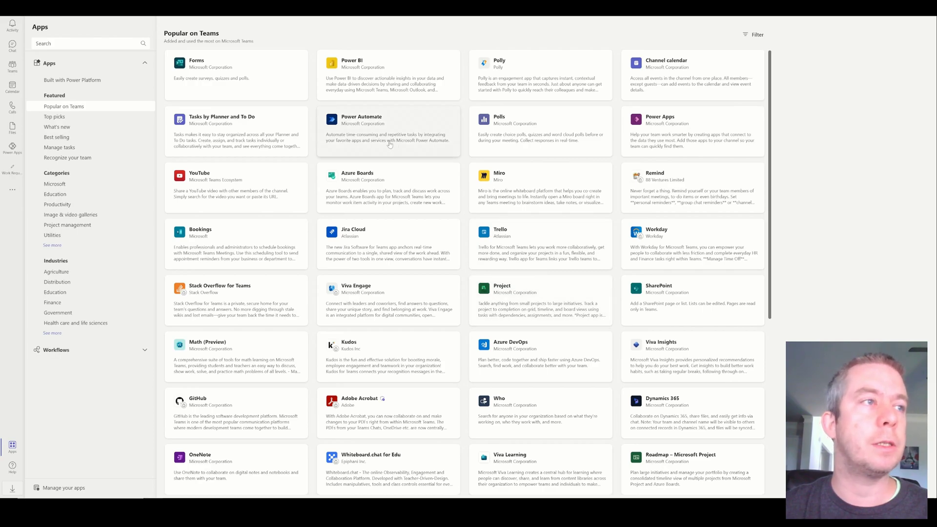
pyautogui.scroll(-3, 410, 234)
pyautogui.scroll(-15, 410, 235)
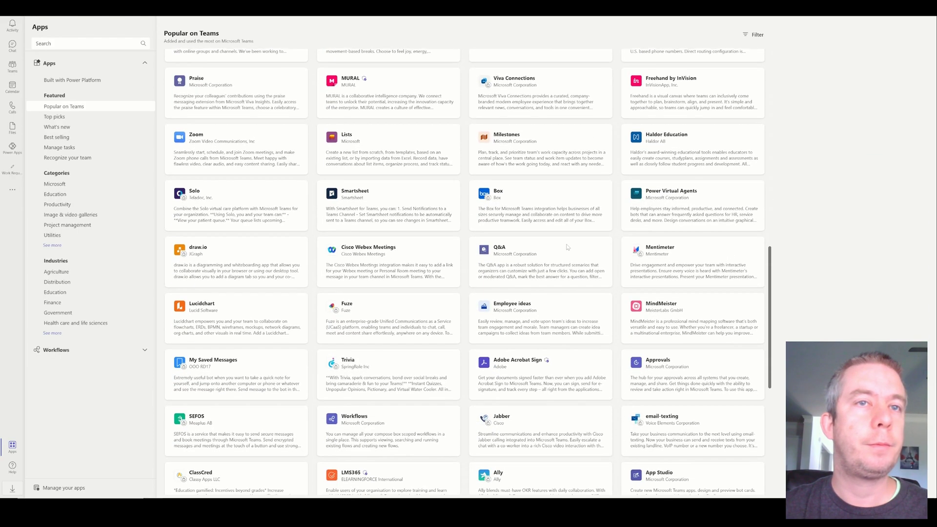
pyautogui.click(664, 198)
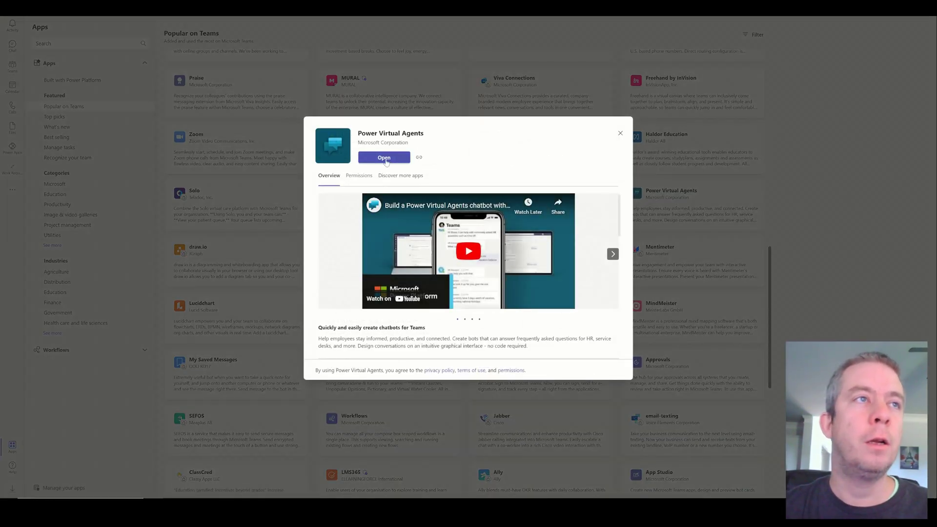
# - Launch Power Virtual Agents in Teams and begin a new chatbot under the sandbox team
pyautogui.click(384, 157)
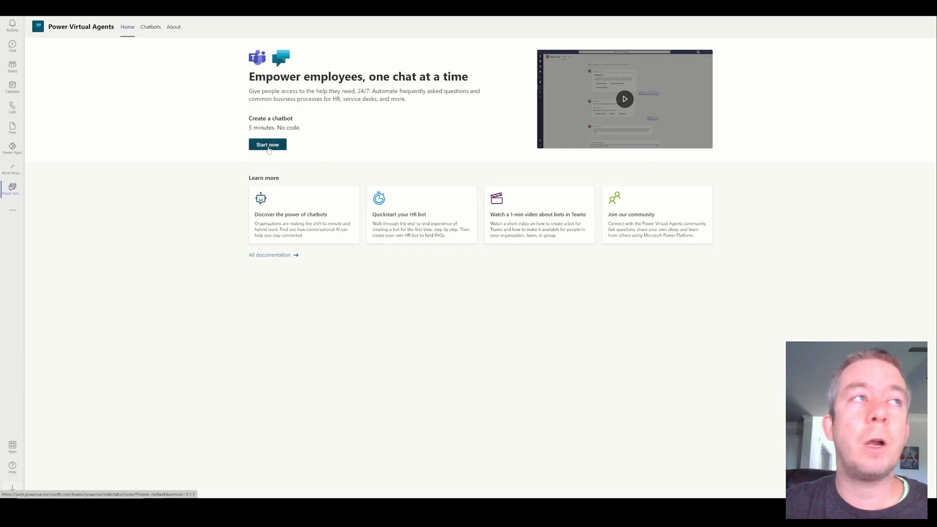
pyautogui.click(151, 30)
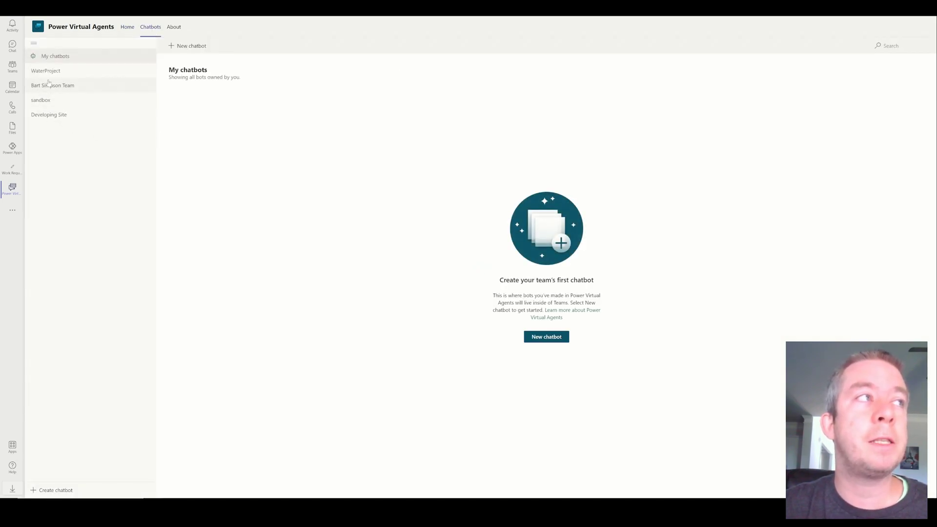
pyautogui.click(48, 102)
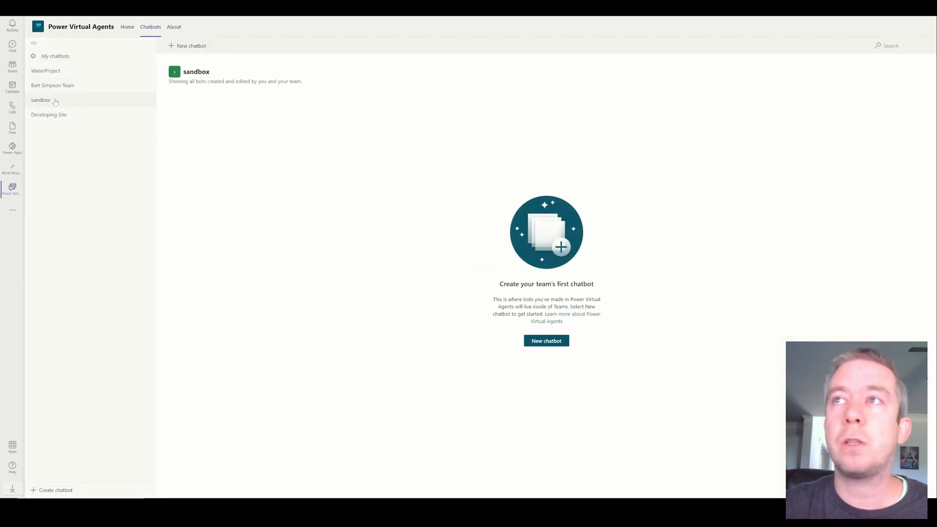
pyautogui.click(540, 342)
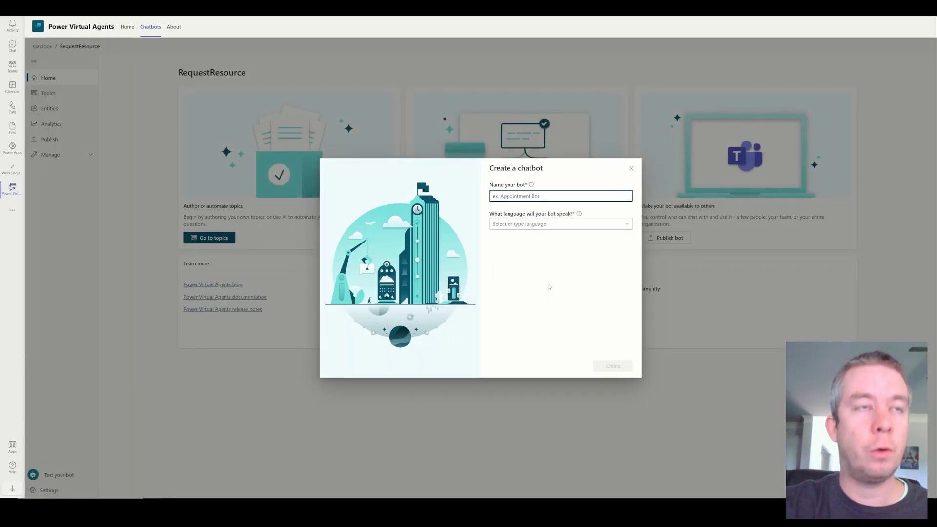
# - Create the chatbot named 'Request Resource' with English (US) as its language
pyautogui.write('Request Resource')
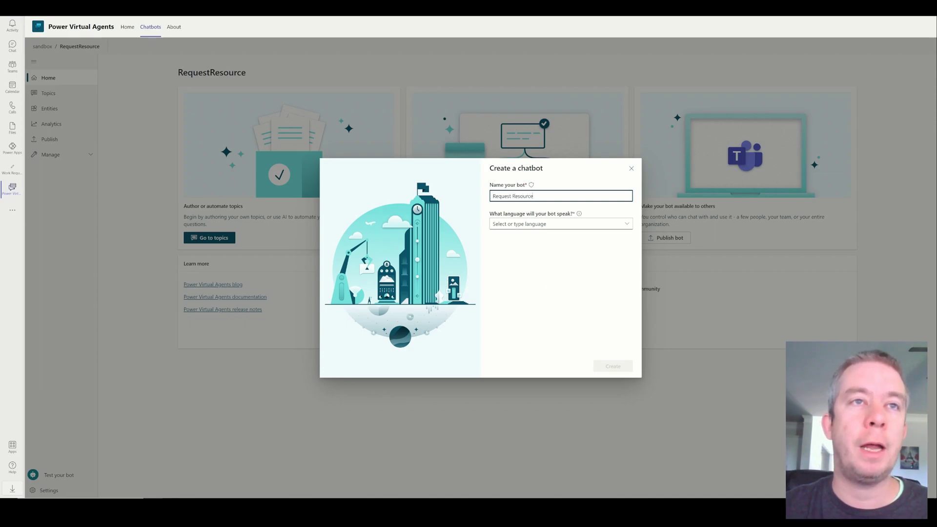
pyautogui.click(595, 224)
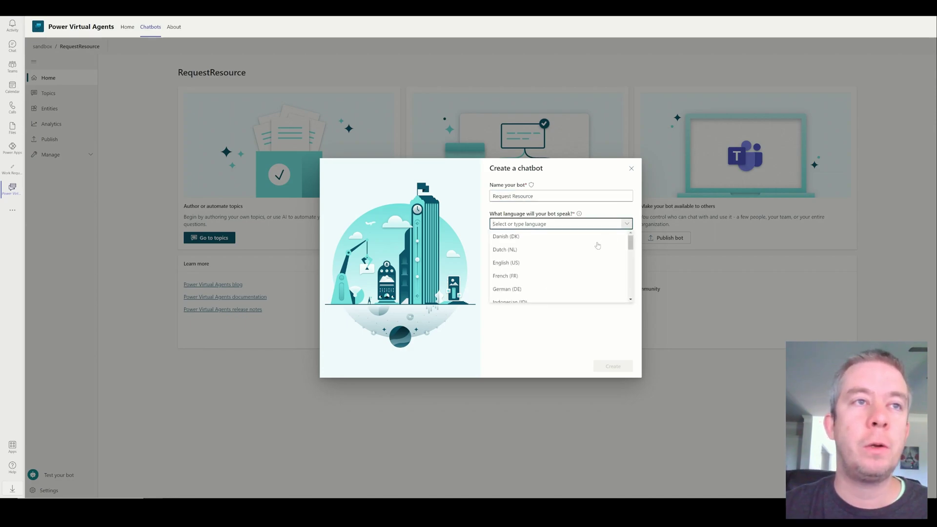
pyautogui.click(518, 262)
pyautogui.click(613, 366)
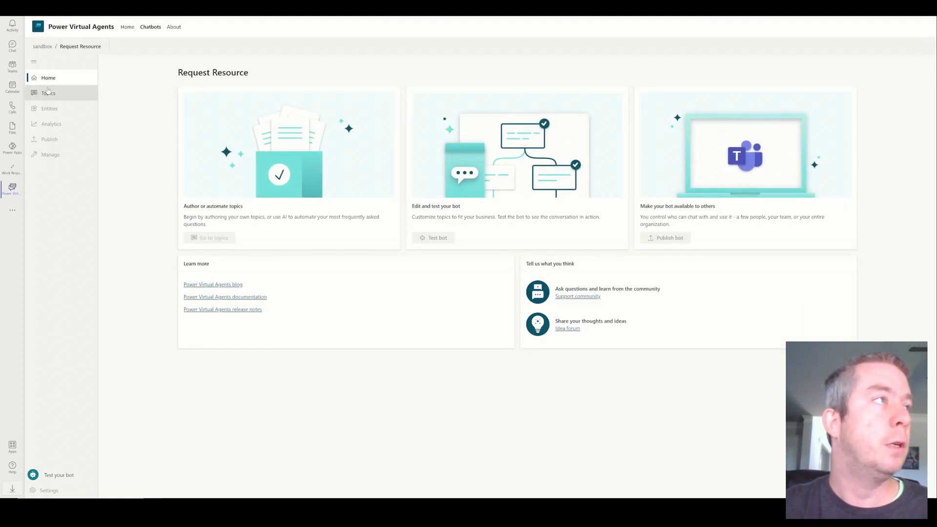
# - Check Topics, return Home, and reload the sandbox bot until all sections are enabled
pyautogui.click(50, 94)
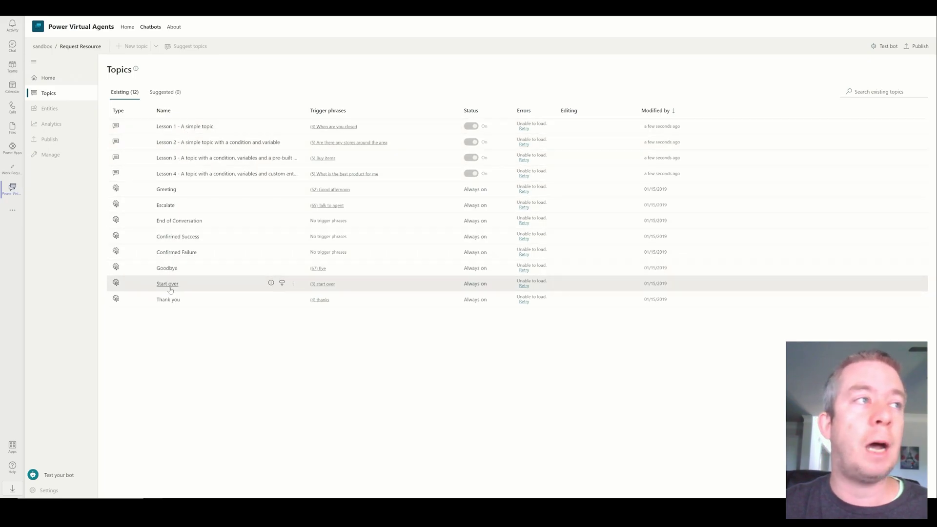
pyautogui.click(84, 81)
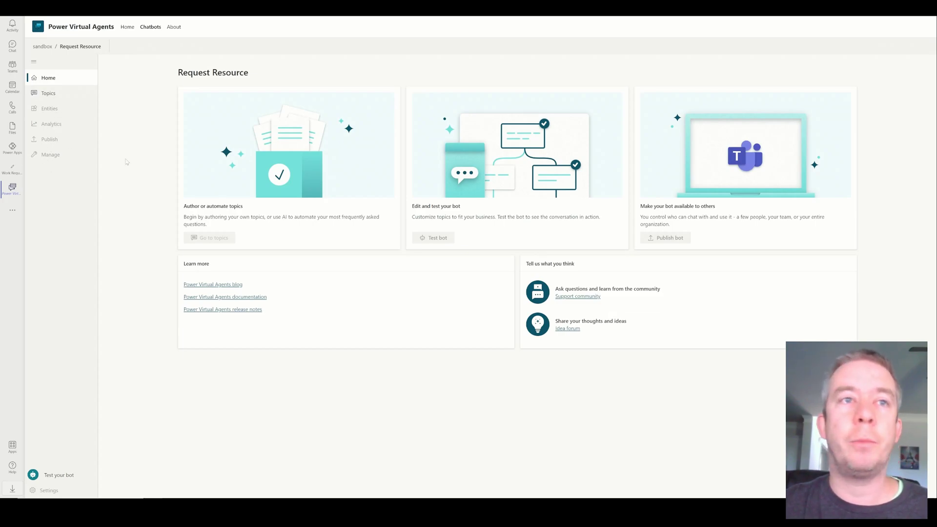
pyautogui.click(50, 47)
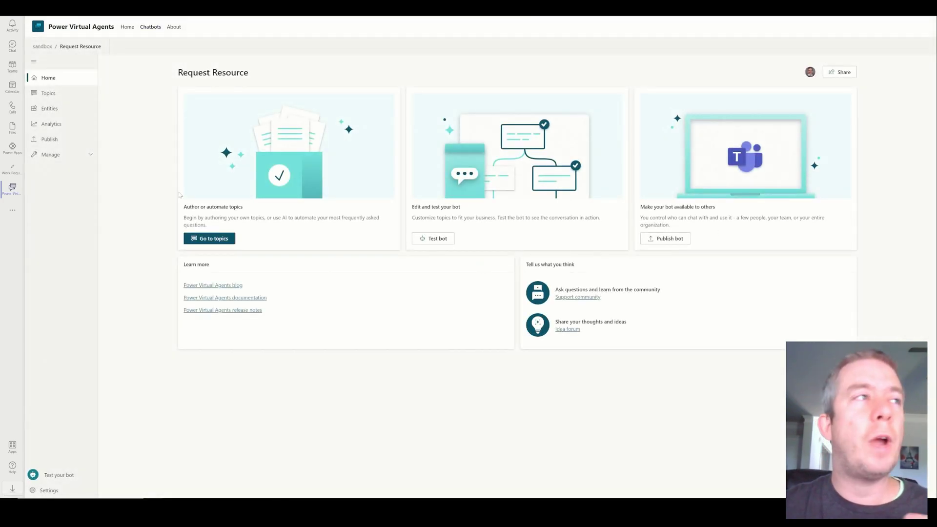
# - Go to the bot's Entities page and start a new entity
pyautogui.click(54, 114)
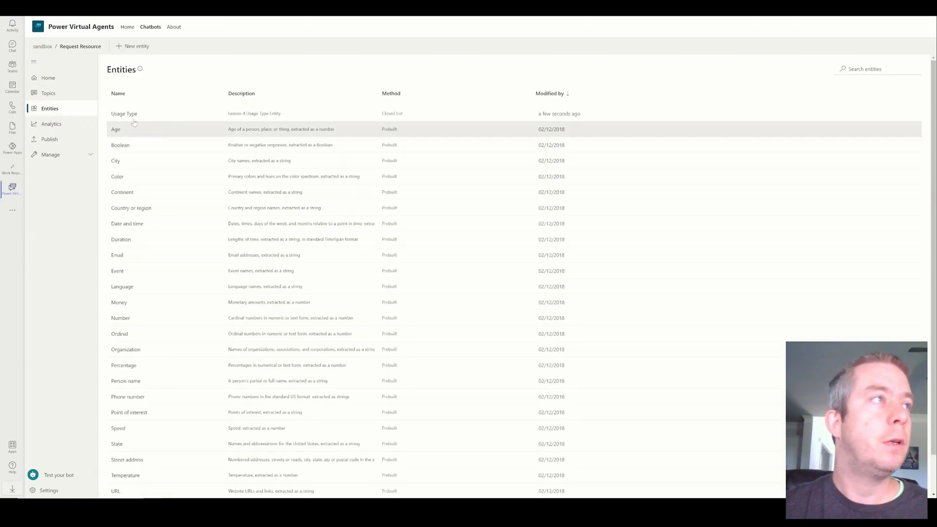
pyautogui.scroll(-1, 125, 258)
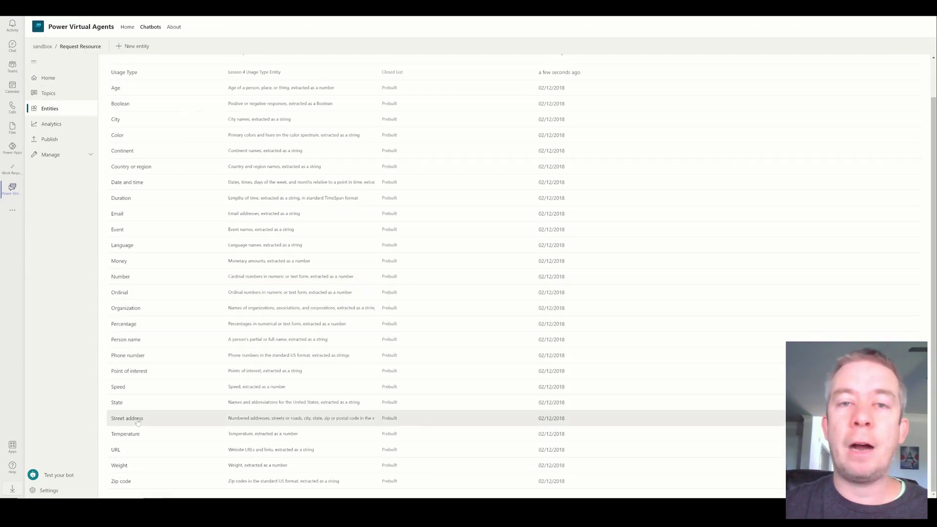
pyautogui.scroll(1, 141, 220)
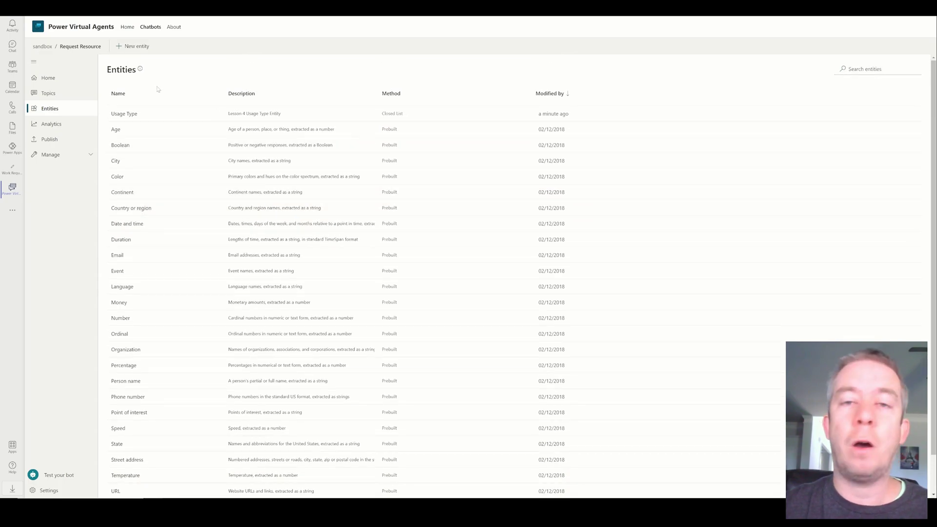
pyautogui.click(132, 46)
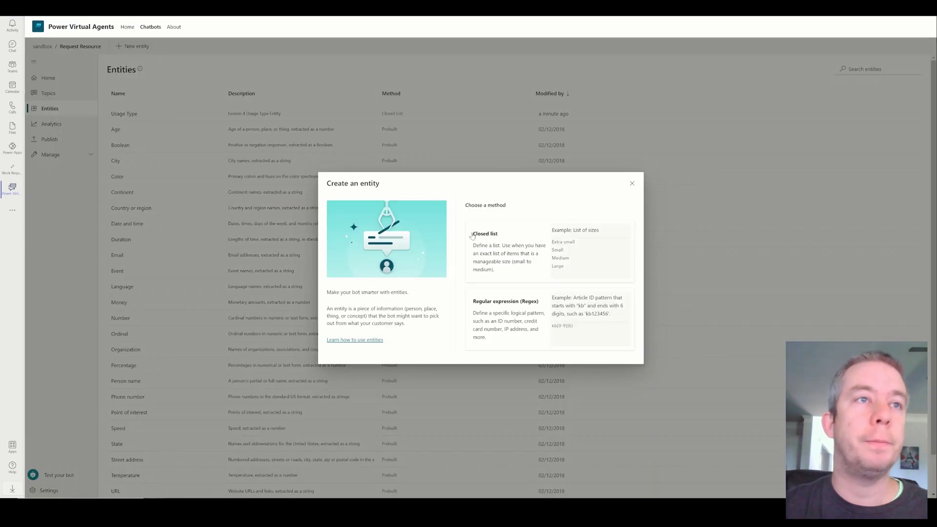
# - Make a Closed list entity named 'Role' with items Developer, Tester and Manager
pyautogui.click(507, 253)
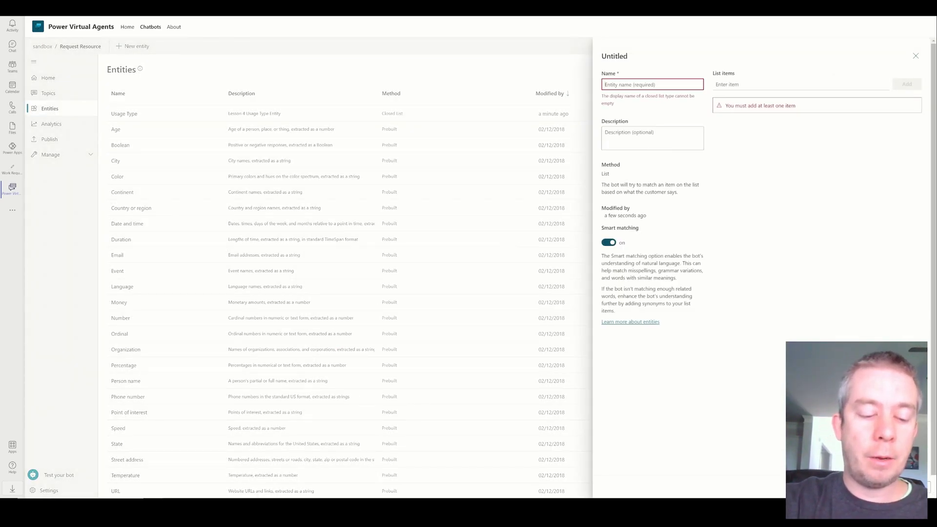
pyautogui.write('Role')
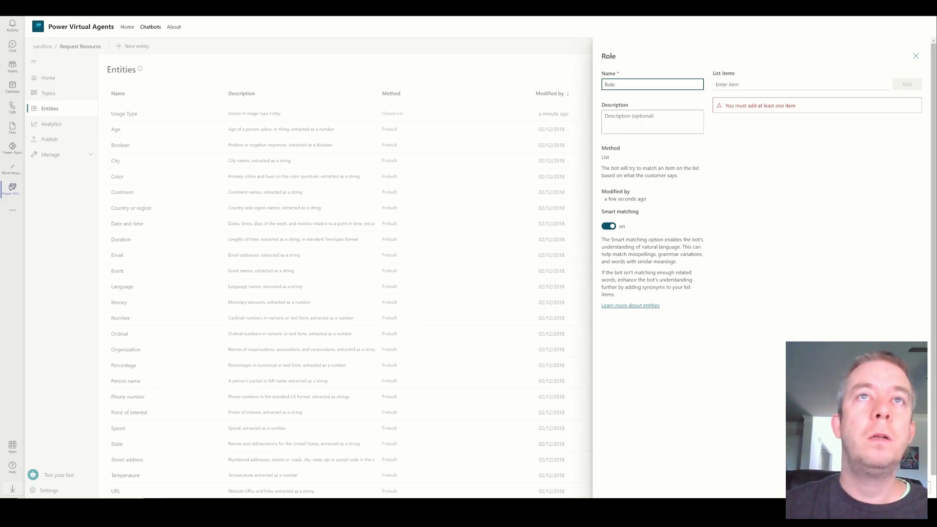
pyautogui.click(749, 85)
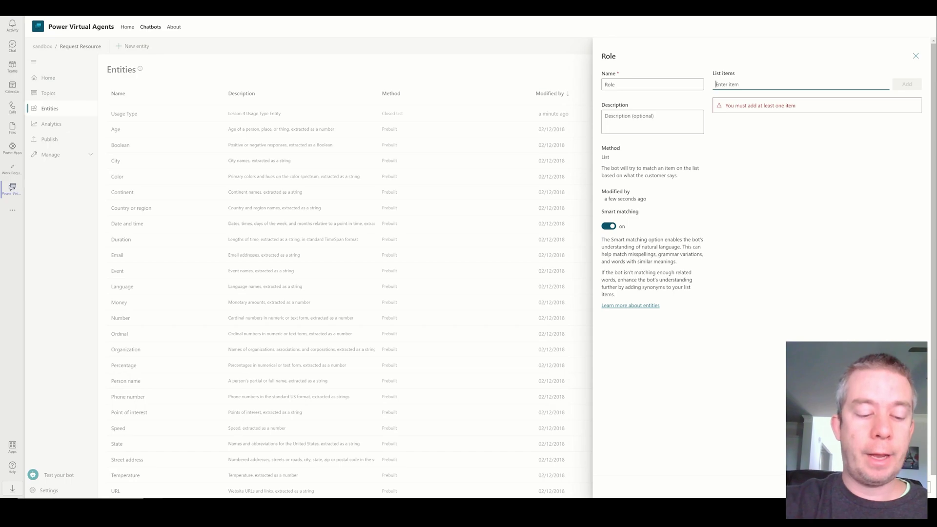
pyautogui.write('Deve')
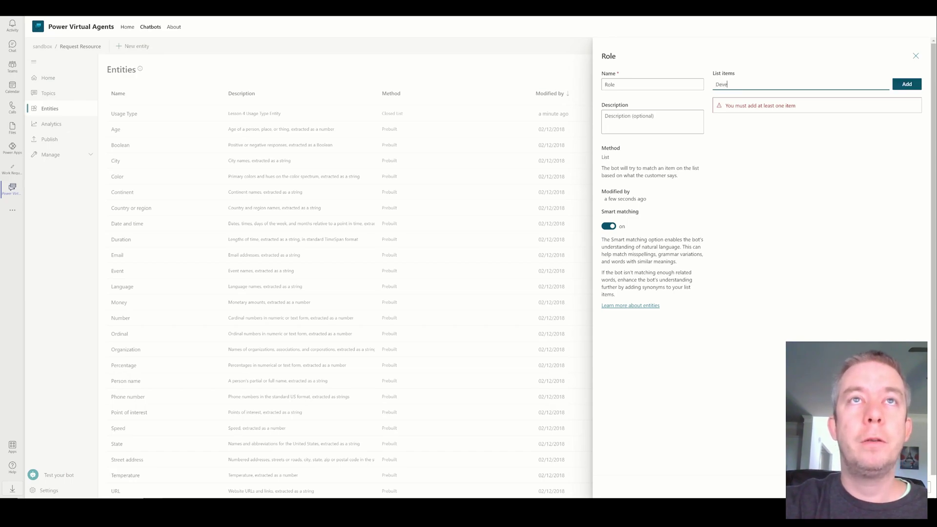
pyautogui.write('loper')
pyautogui.click(906, 85)
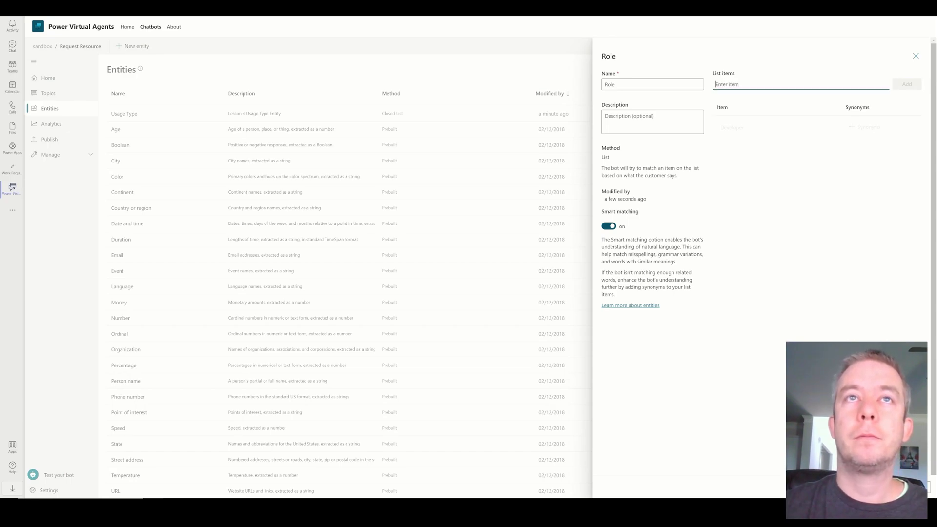
pyautogui.write('Tester')
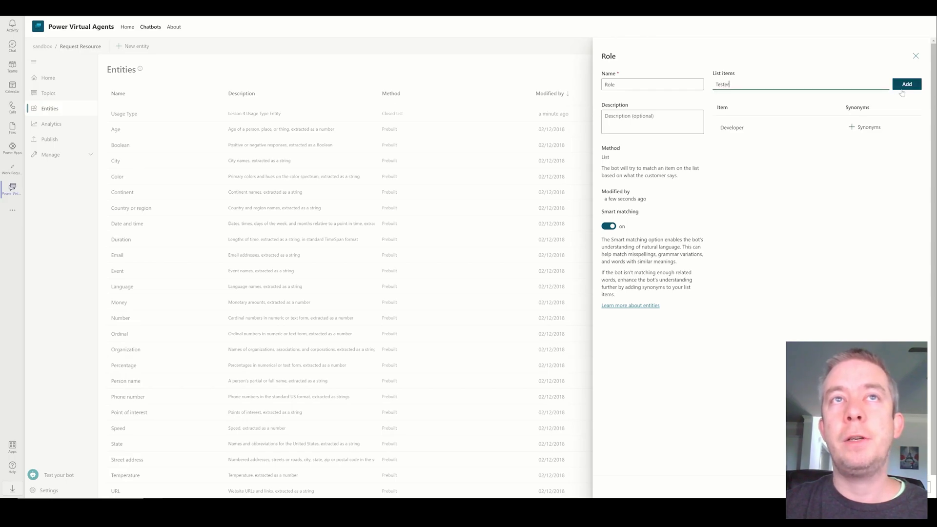
pyautogui.click(907, 85)
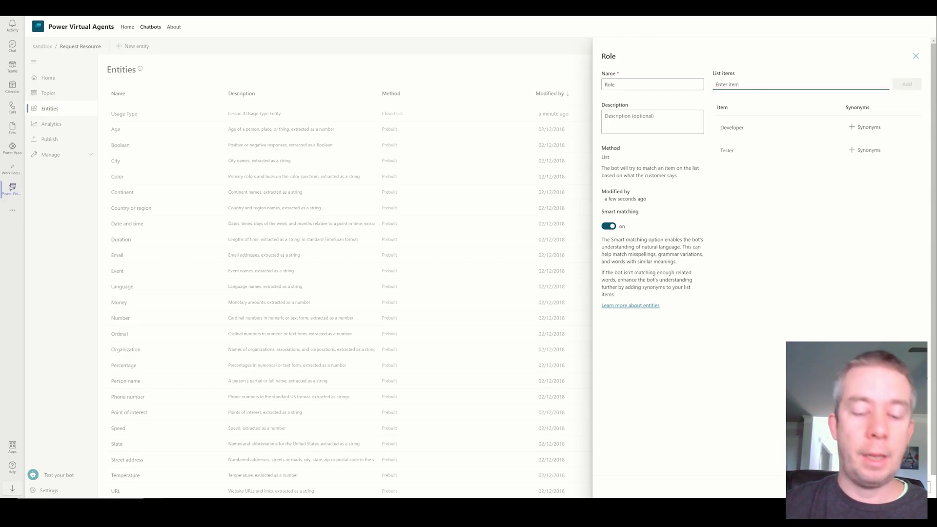
pyautogui.write('Manager')
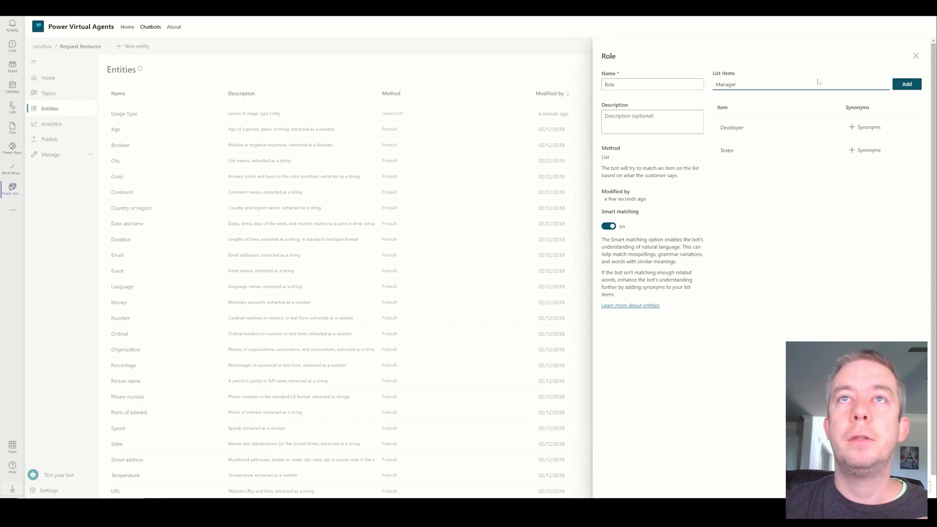
pyautogui.click(906, 85)
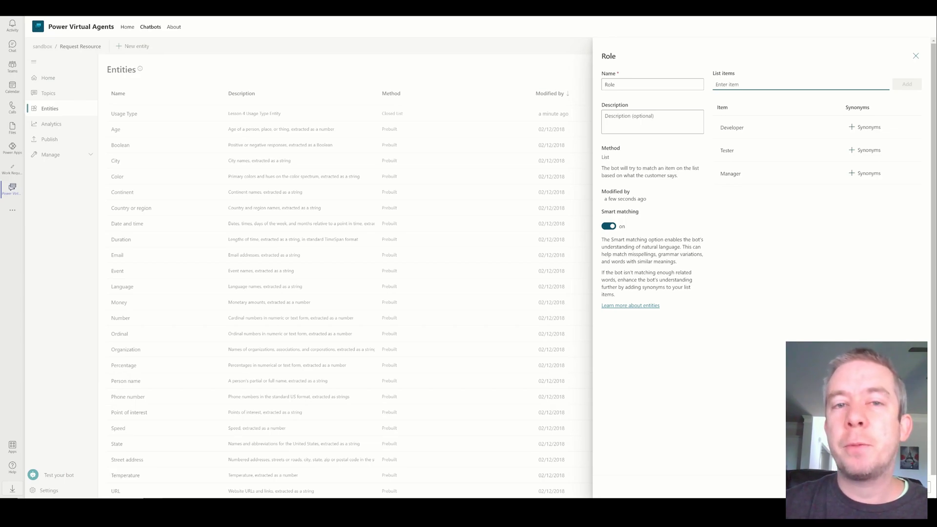
# - Add Senior Developer, Maker, App Maker and Coder as synonyms of the Developer item
pyautogui.click(865, 127)
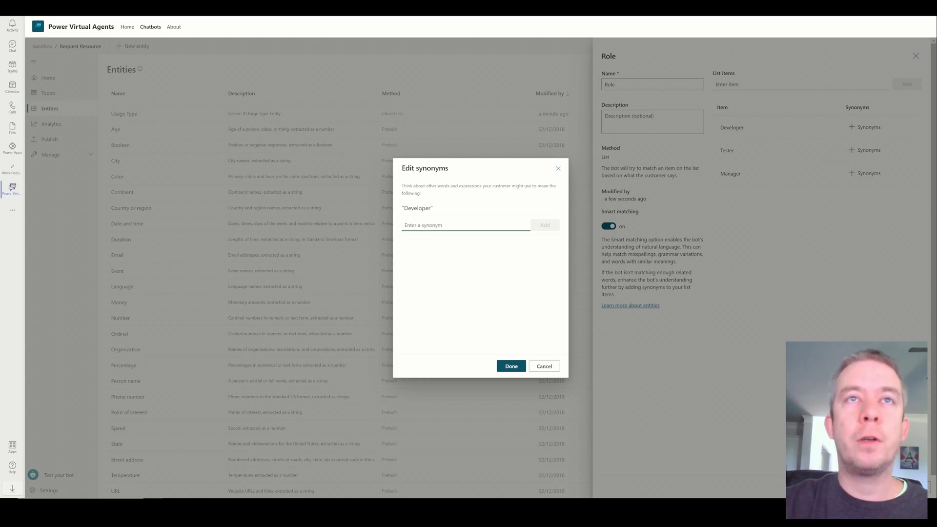
pyautogui.write('Senior De')
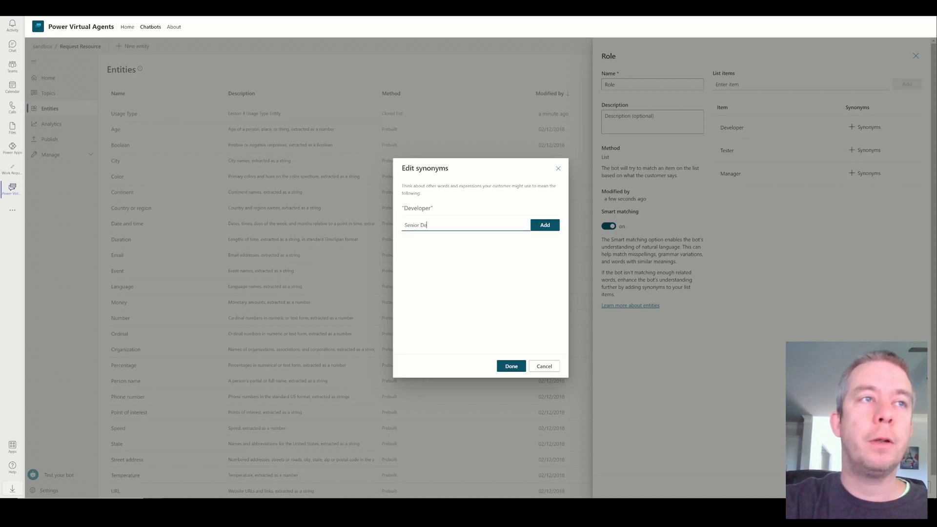
pyautogui.write('veloper')
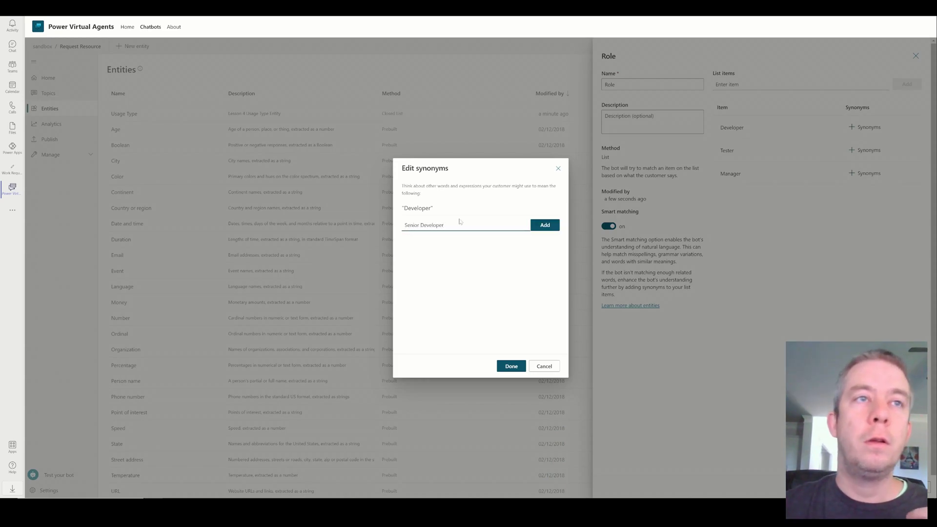
pyautogui.click(552, 225)
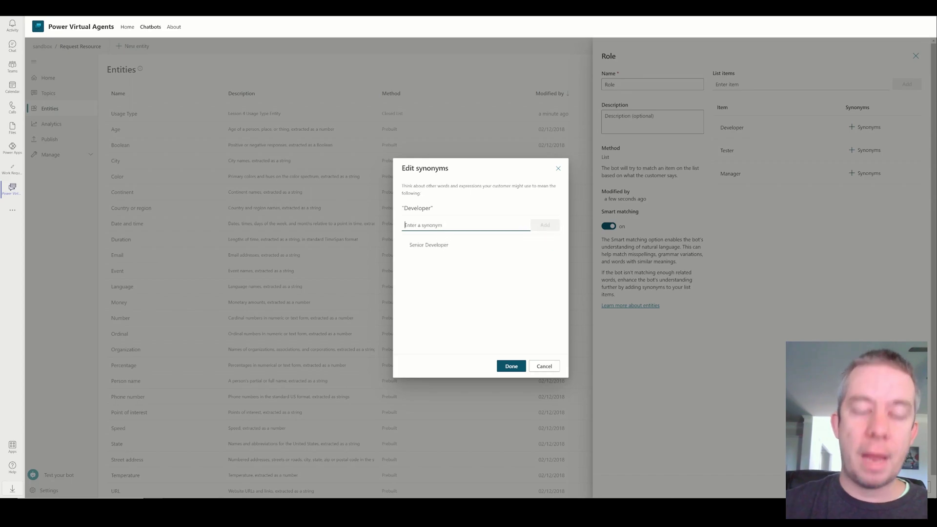
pyautogui.write('Maker')
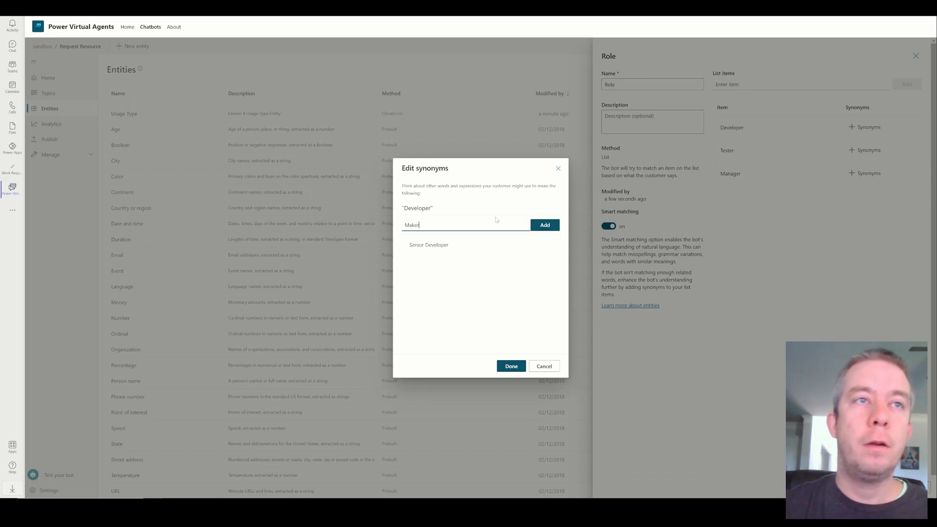
pyautogui.press('Return')
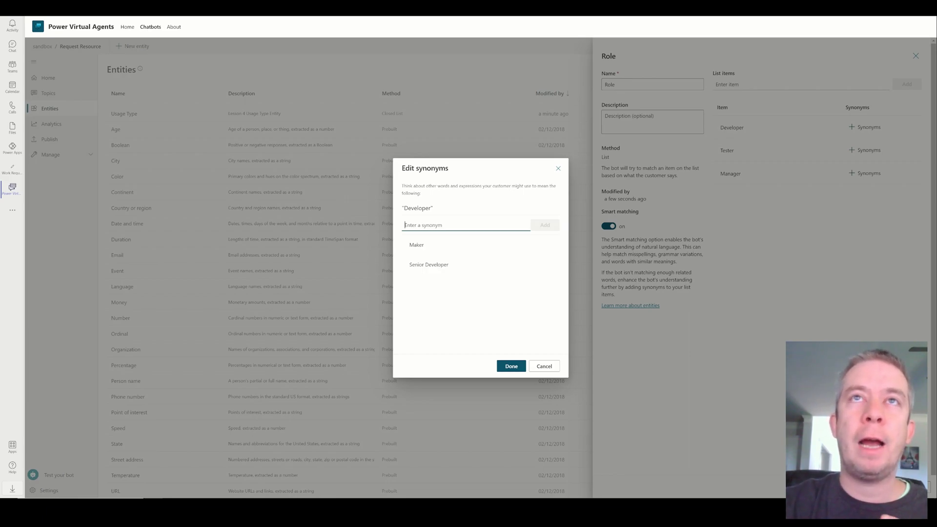
pyautogui.write('App Maker')
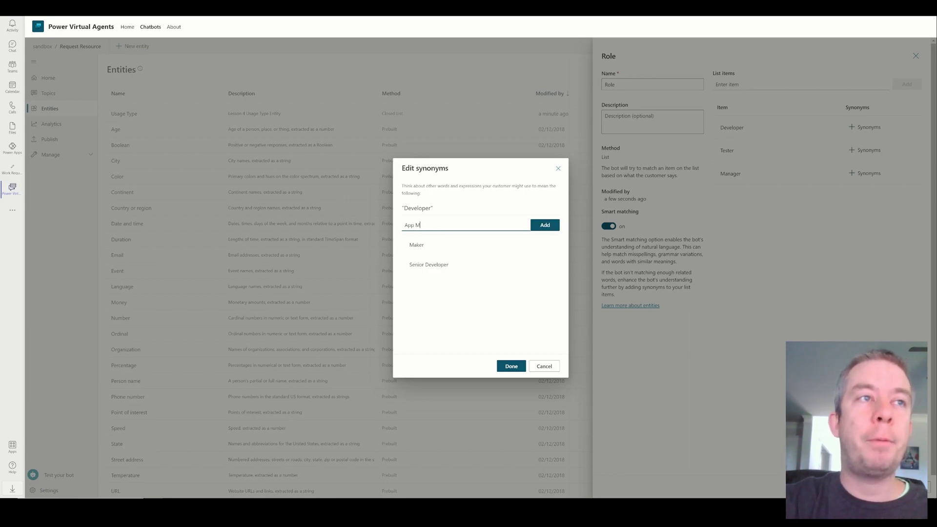
pyautogui.click(537, 227)
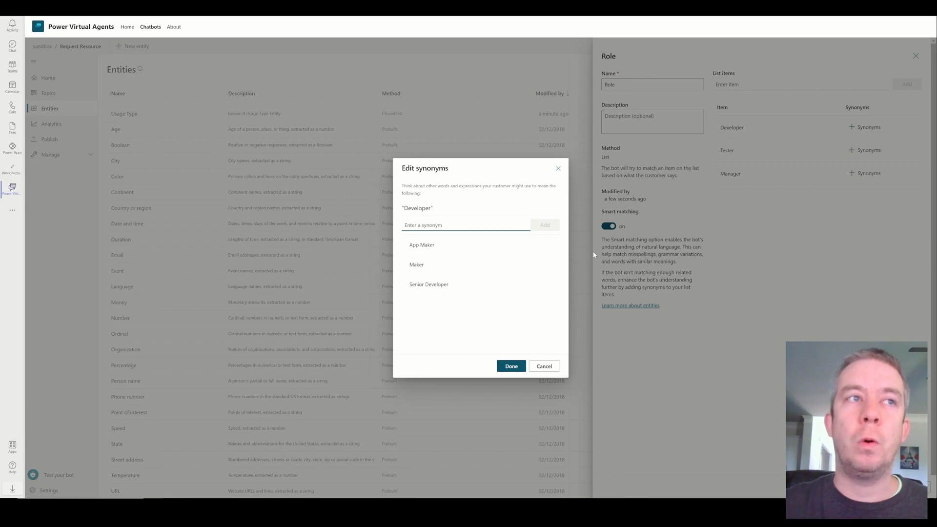
pyautogui.moveTo(553, 247)
pyautogui.write('Coder')
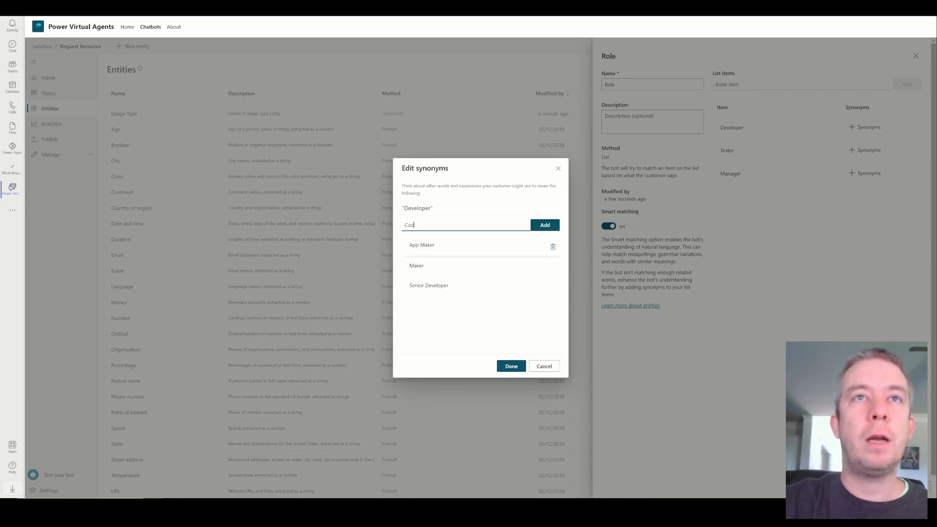
pyautogui.click(544, 225)
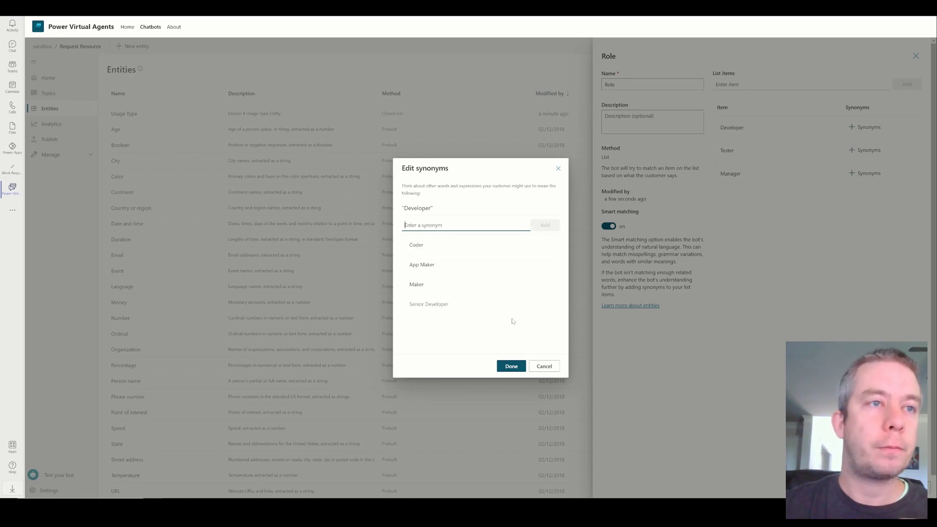